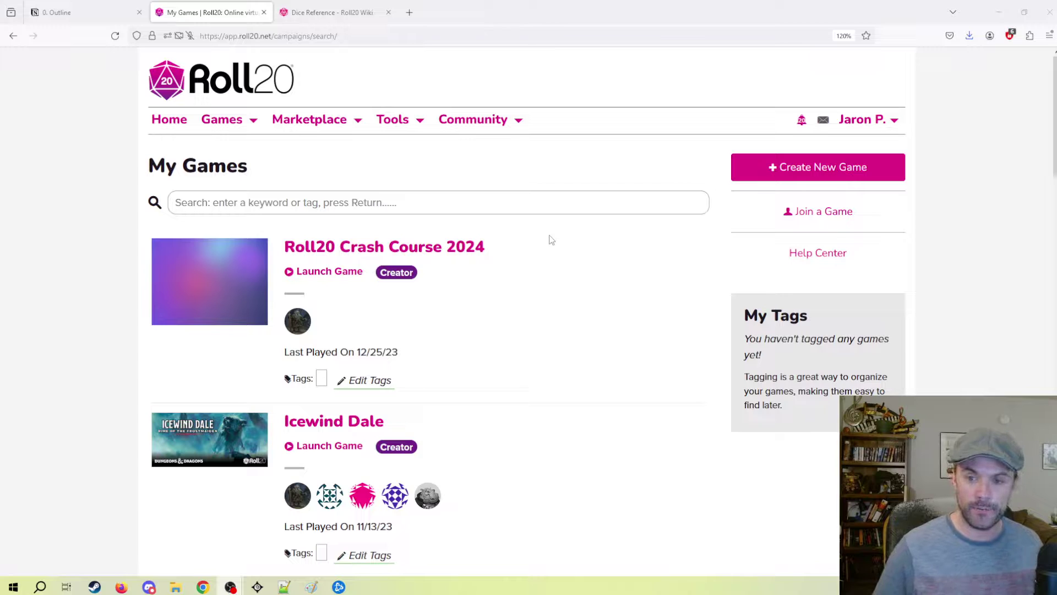
Start a new game from My Games to reach the Start New Game page.
{"action": "left_click", "coordinate": [580, 211]}
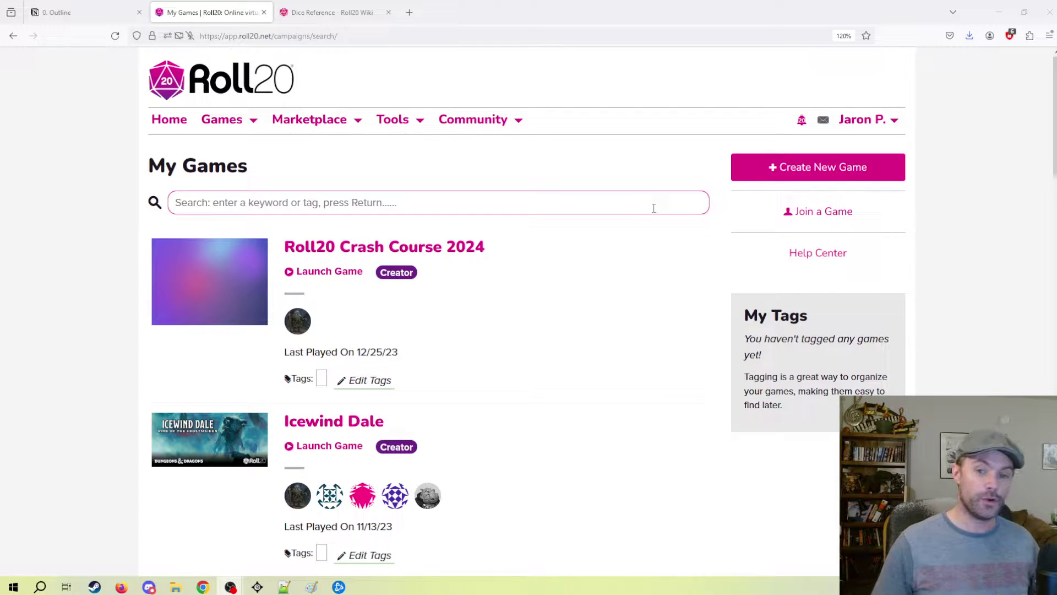
{"action": "left_click", "coordinate": [811, 173]}
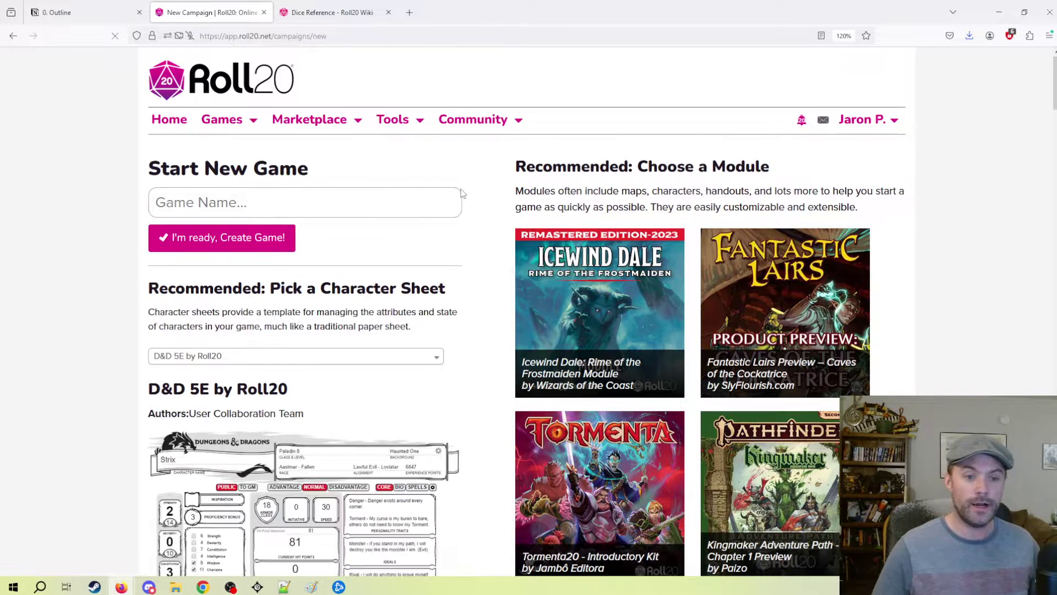
{"action": "left_click", "coordinate": [338, 205]}
{"action": "scroll", "coordinate": [351, 227], "scroll_direction": "down", "scroll_amount": 5}
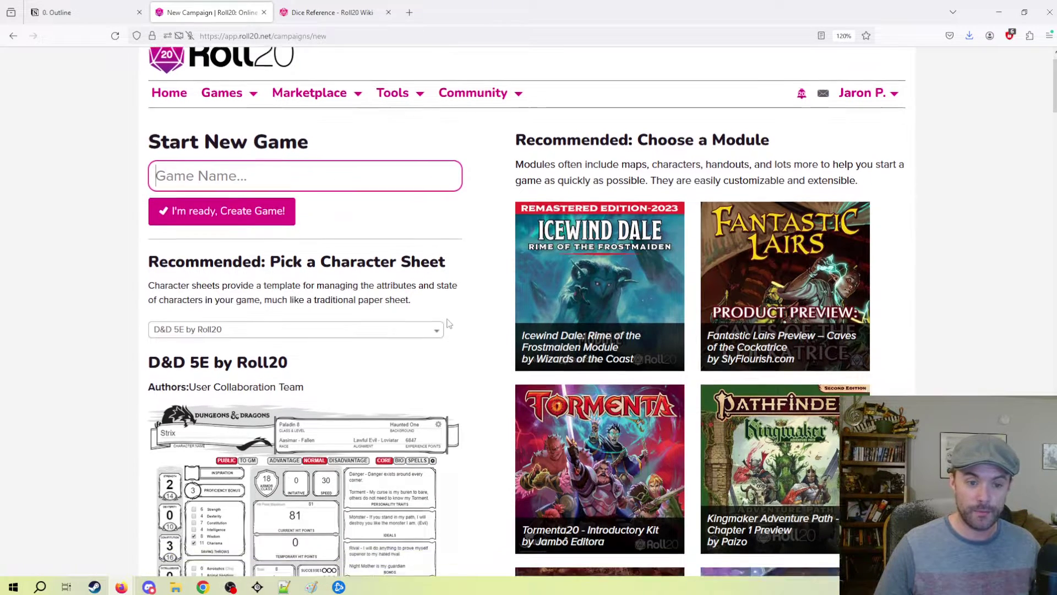
{"action": "scroll", "coordinate": [307, 266], "scroll_direction": "down", "scroll_amount": 4}
{"action": "scroll", "coordinate": [307, 266], "scroll_direction": "up", "scroll_amount": 5}
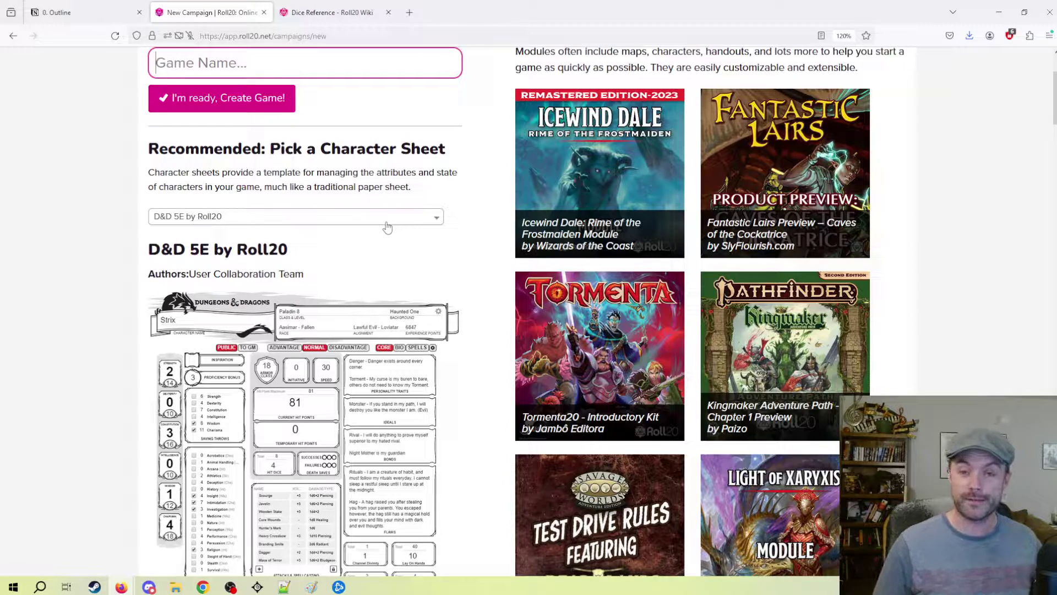
{"action": "scroll", "coordinate": [261, 250], "scroll_direction": "down", "scroll_amount": 3}
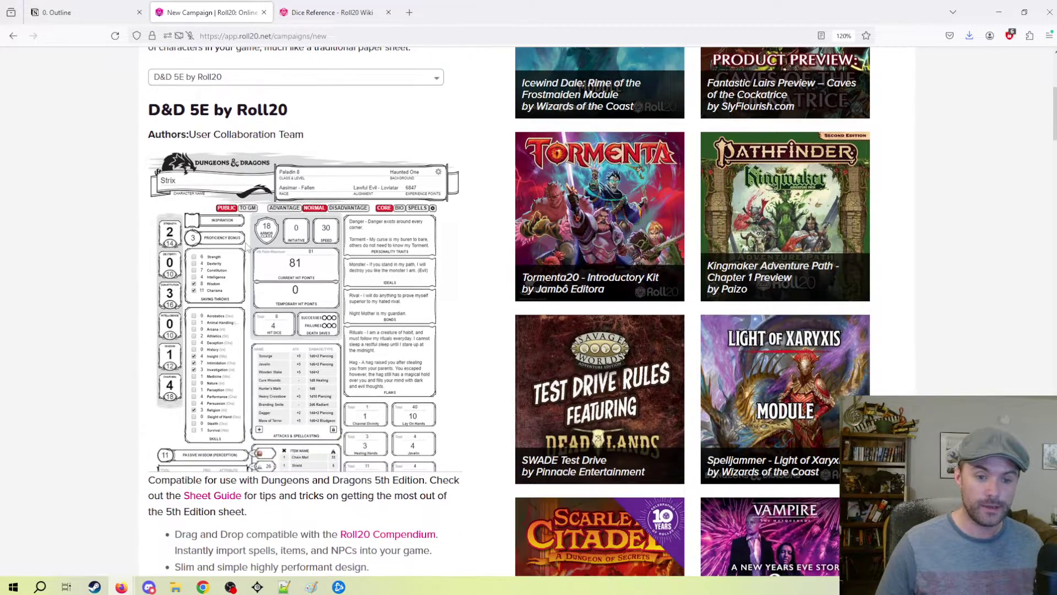
{"action": "scroll", "coordinate": [223, 245], "scroll_direction": "up", "scroll_amount": 3}
{"action": "scroll", "coordinate": [207, 268], "scroll_direction": "down", "scroll_amount": 1}
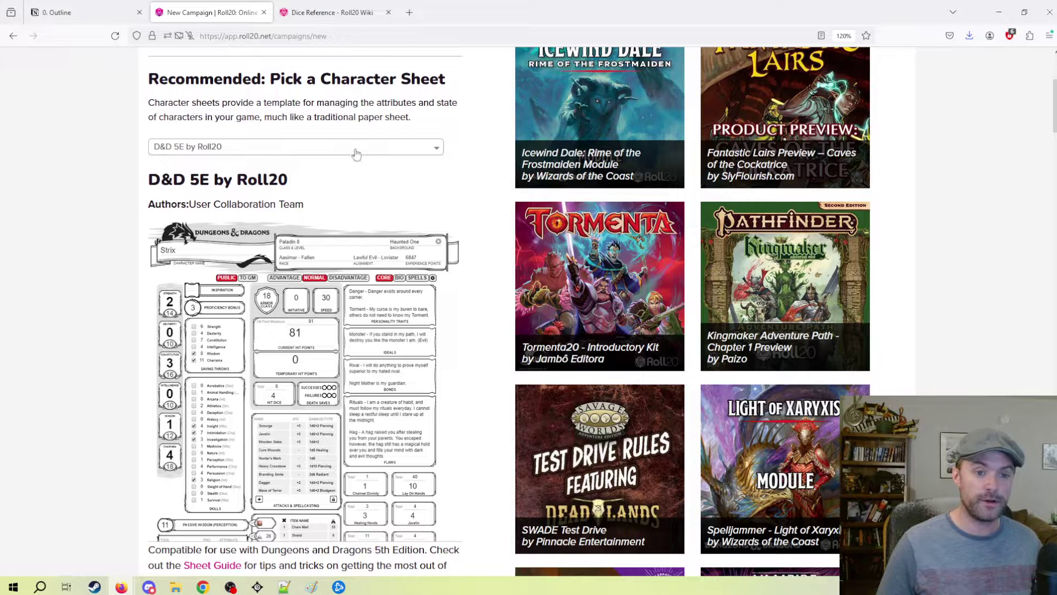
{"action": "left_click", "coordinate": [352, 148]}
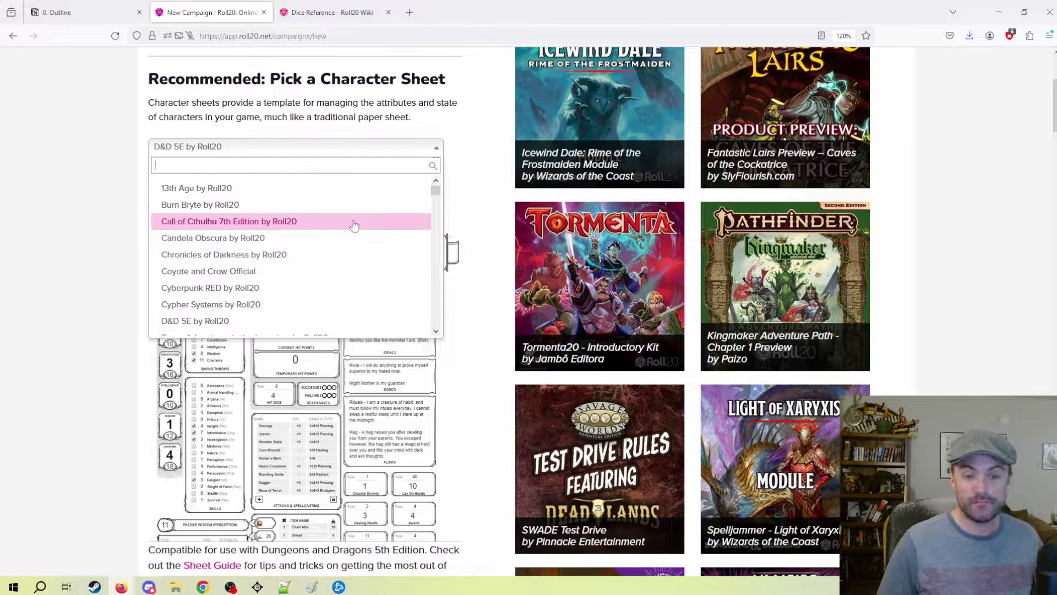
{"action": "scroll", "coordinate": [275, 204], "scroll_direction": "up", "scroll_amount": 1}
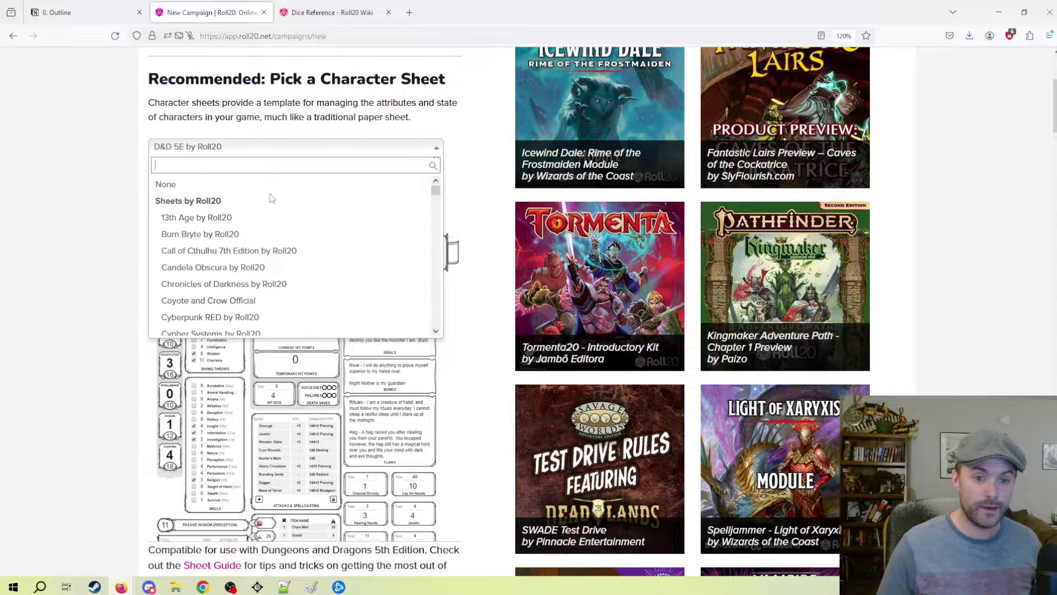
{"action": "left_click", "coordinate": [246, 251]}
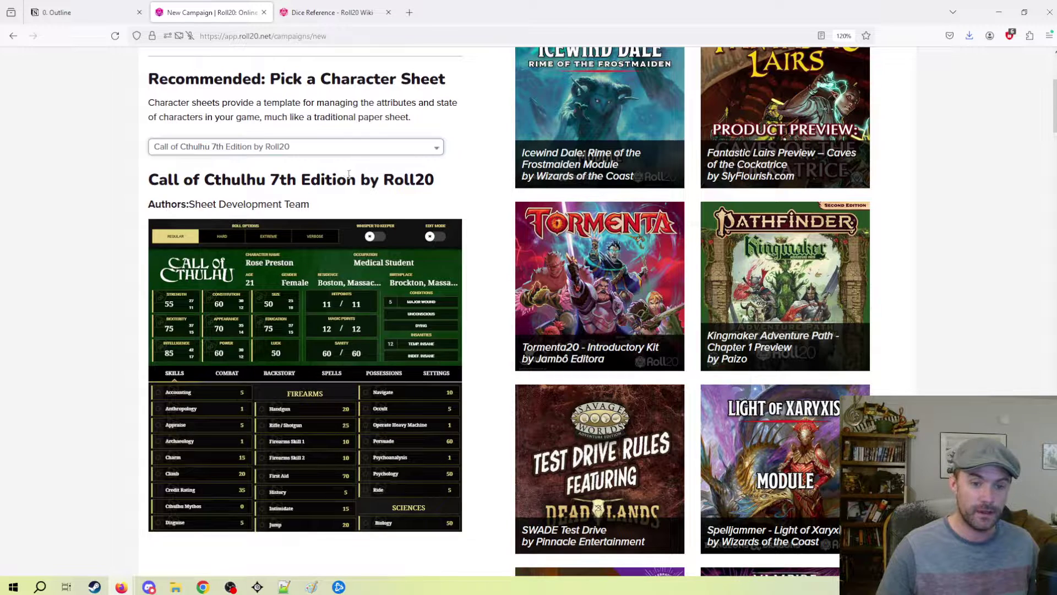
{"action": "left_click", "coordinate": [358, 156]}
{"action": "scroll", "coordinate": [305, 285], "scroll_direction": "down", "scroll_amount": 1}
{"action": "left_click", "coordinate": [306, 285]}
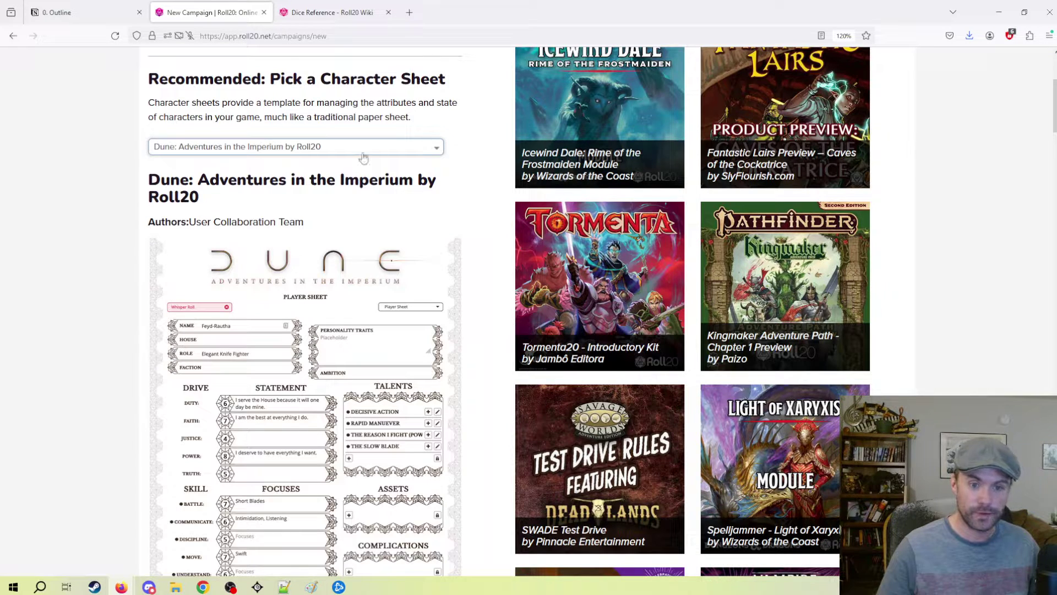
{"action": "left_click", "coordinate": [363, 158]}
{"action": "scroll", "coordinate": [299, 298], "scroll_direction": "down", "scroll_amount": 2}
{"action": "left_click", "coordinate": [299, 290]}
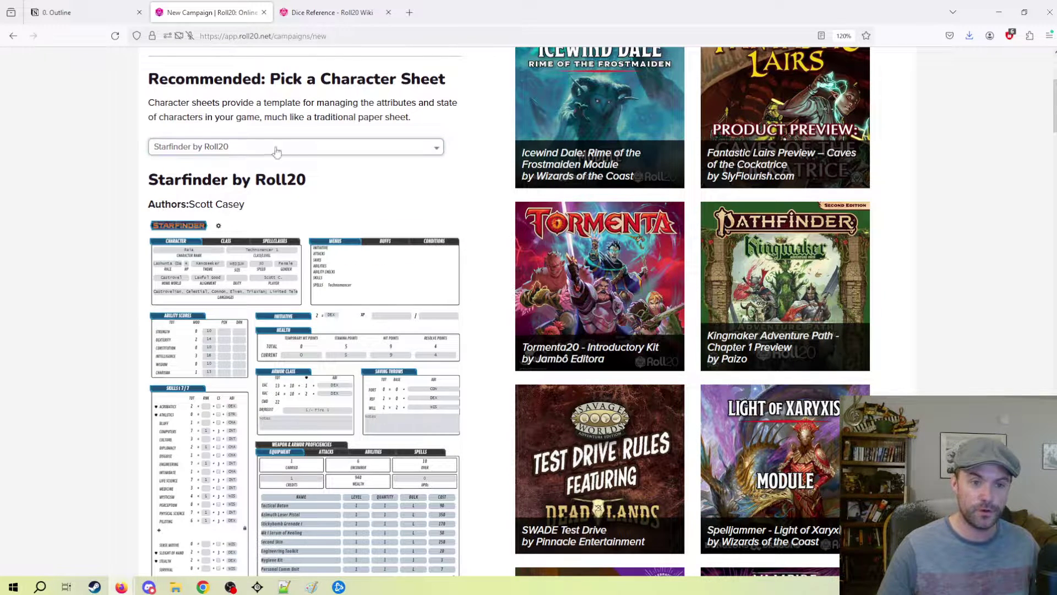
{"action": "left_click", "coordinate": [303, 148]}
{"action": "scroll", "coordinate": [307, 274], "scroll_direction": "up", "scroll_amount": 3}
{"action": "scroll", "coordinate": [307, 274], "scroll_direction": "down", "scroll_amount": 8}
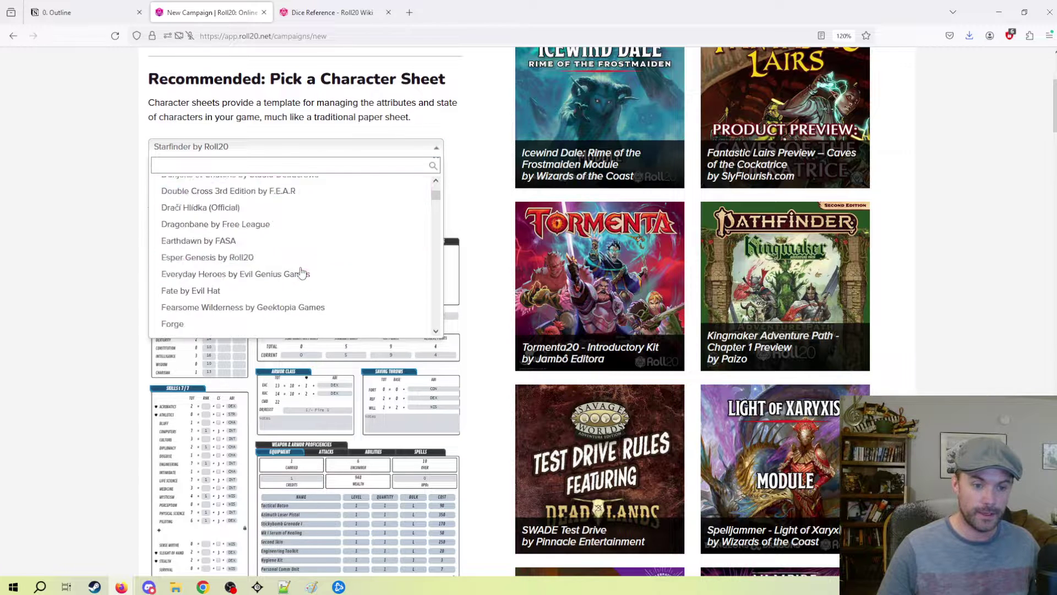
{"action": "scroll", "coordinate": [301, 274], "scroll_direction": "up", "scroll_amount": 9}
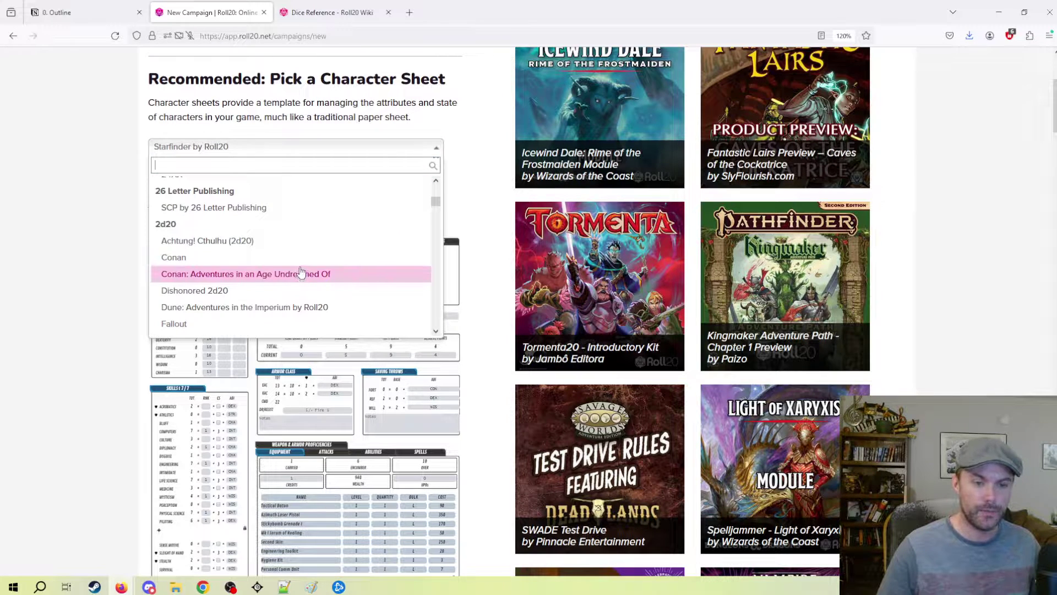
{"action": "scroll", "coordinate": [291, 271], "scroll_direction": "down", "scroll_amount": 8}
{"action": "scroll", "coordinate": [280, 267], "scroll_direction": "up", "scroll_amount": 8}
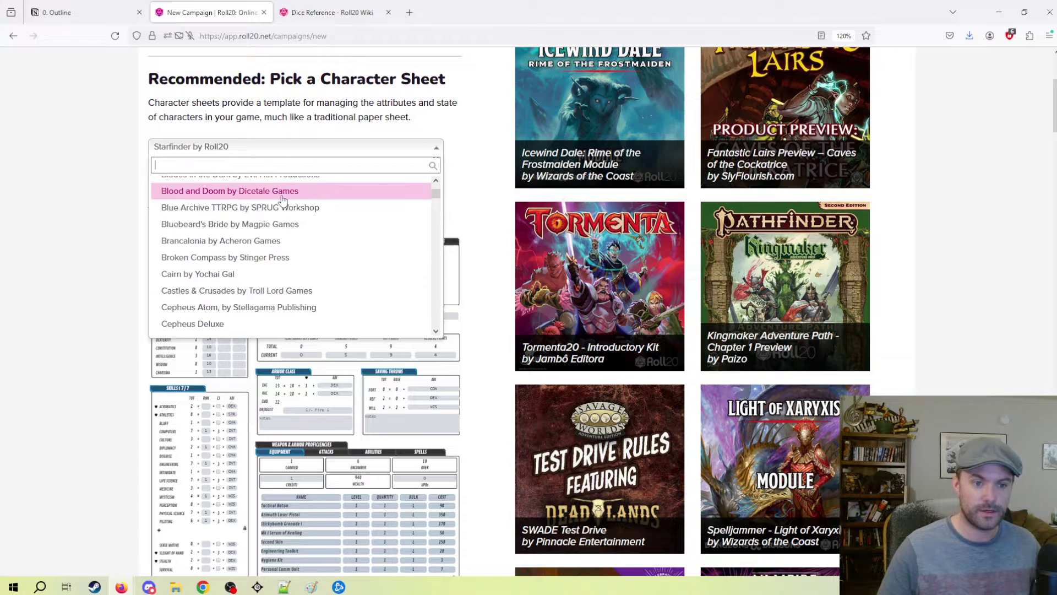
{"action": "scroll", "coordinate": [297, 223], "scroll_direction": "up", "scroll_amount": 5}
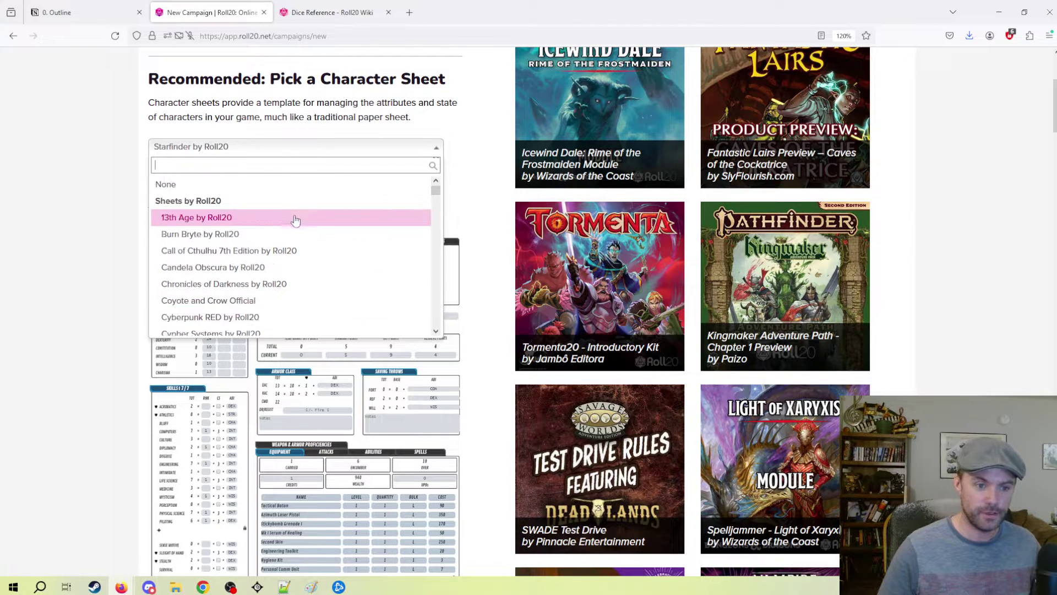
{"action": "scroll", "coordinate": [281, 237], "scroll_direction": "down", "scroll_amount": 4}
{"action": "scroll", "coordinate": [264, 251], "scroll_direction": "up", "scroll_amount": 5}
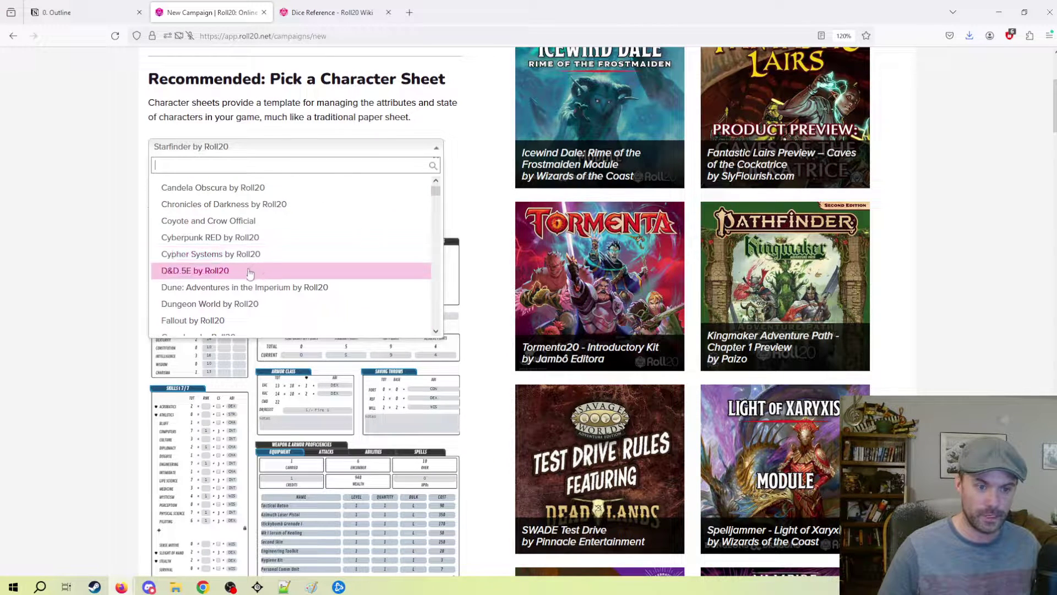
{"action": "left_click", "coordinate": [249, 271]}
{"action": "scroll", "coordinate": [170, 266], "scroll_direction": "up", "scroll_amount": 4}
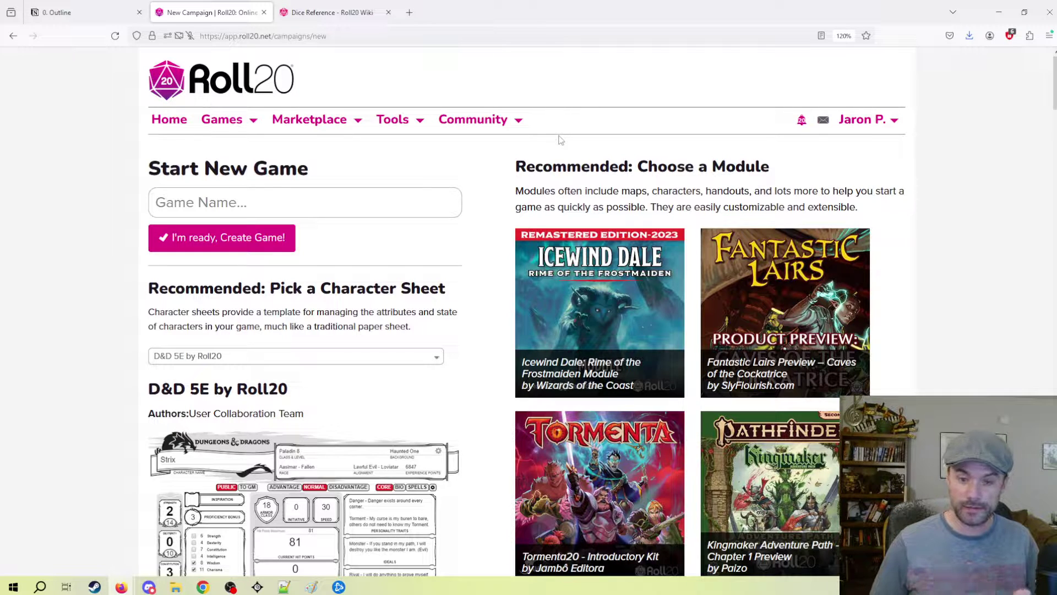
Launch the Roll20 Crash Course 2024 game from My Games as Dungeon Master.
{"action": "scroll", "coordinate": [542, 268], "scroll_direction": "down", "scroll_amount": 2}
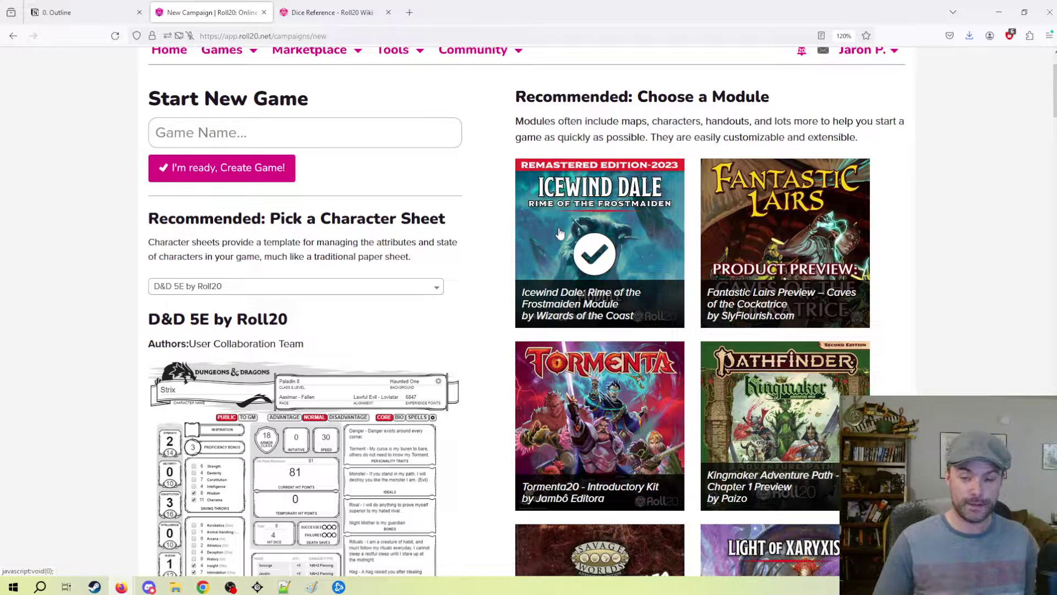
{"action": "scroll", "coordinate": [555, 235], "scroll_direction": "up", "scroll_amount": 2}
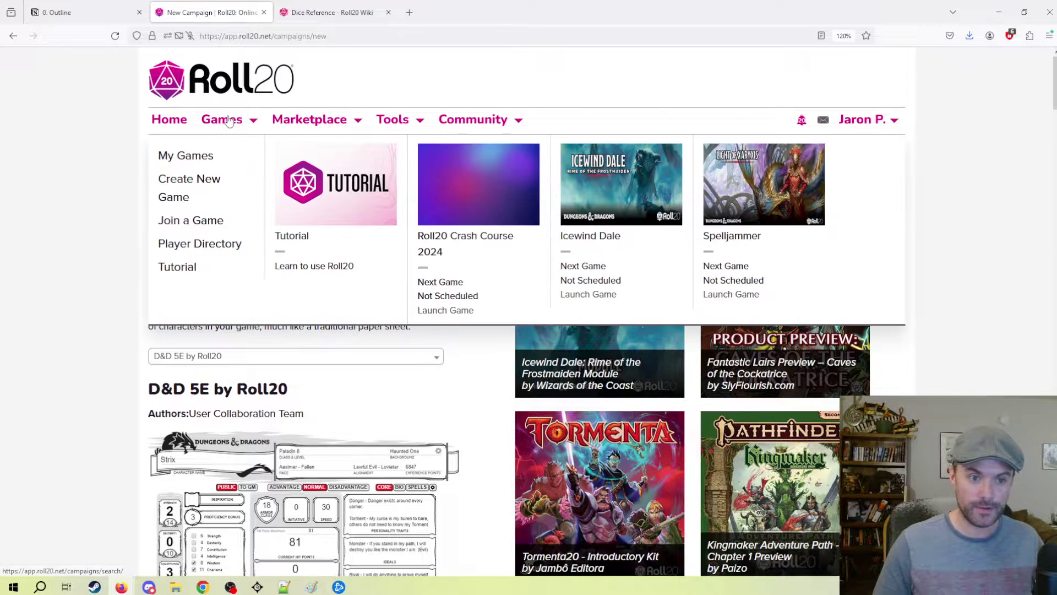
{"action": "mouse_move", "coordinate": [224, 118]}
{"action": "left_click", "coordinate": [185, 158]}
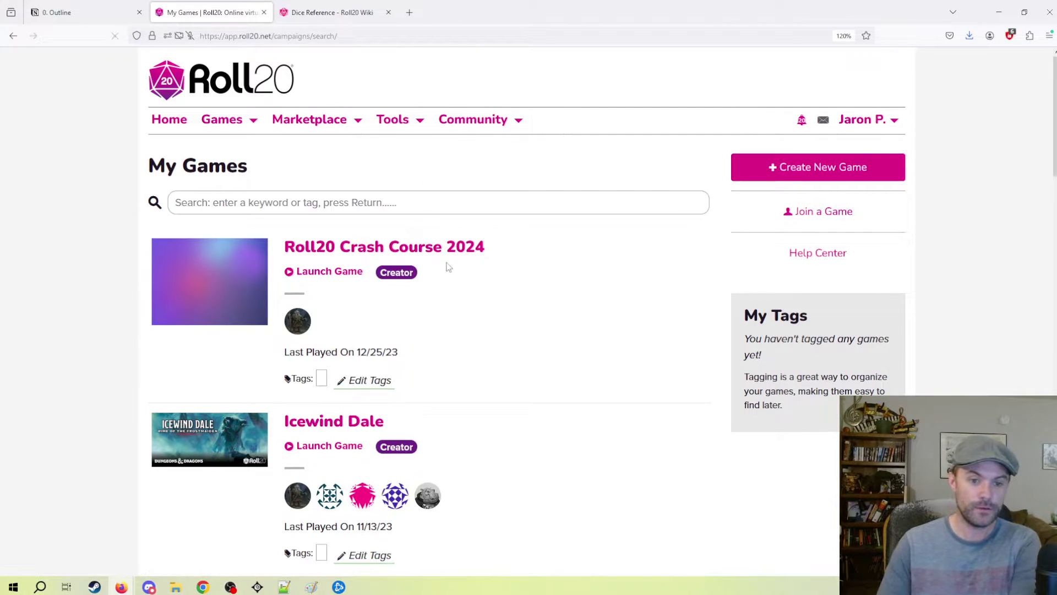
{"action": "left_click", "coordinate": [464, 263]}
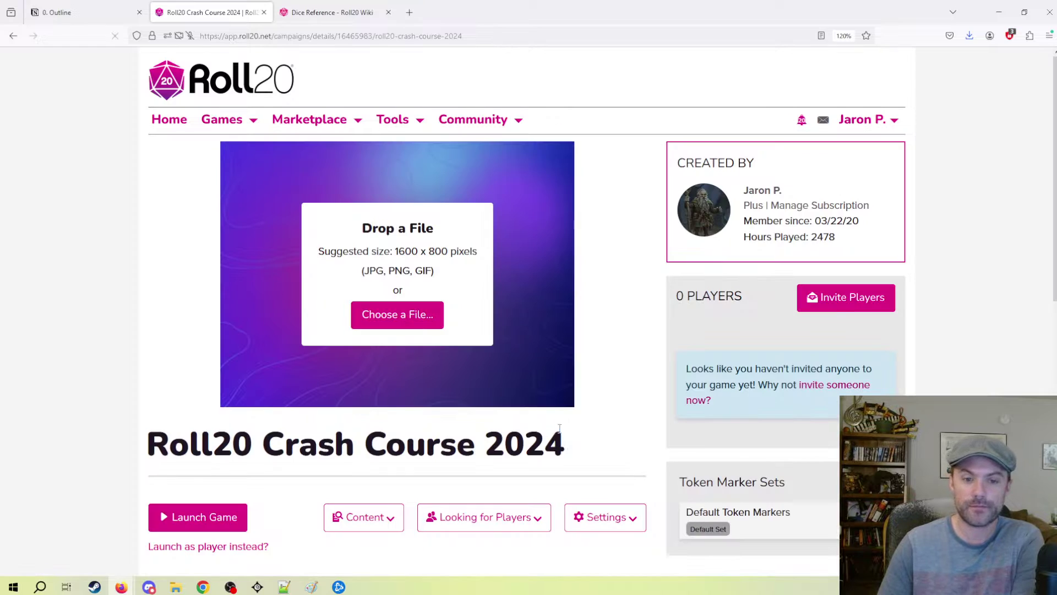
{"action": "scroll", "coordinate": [603, 256], "scroll_direction": "down", "scroll_amount": 2}
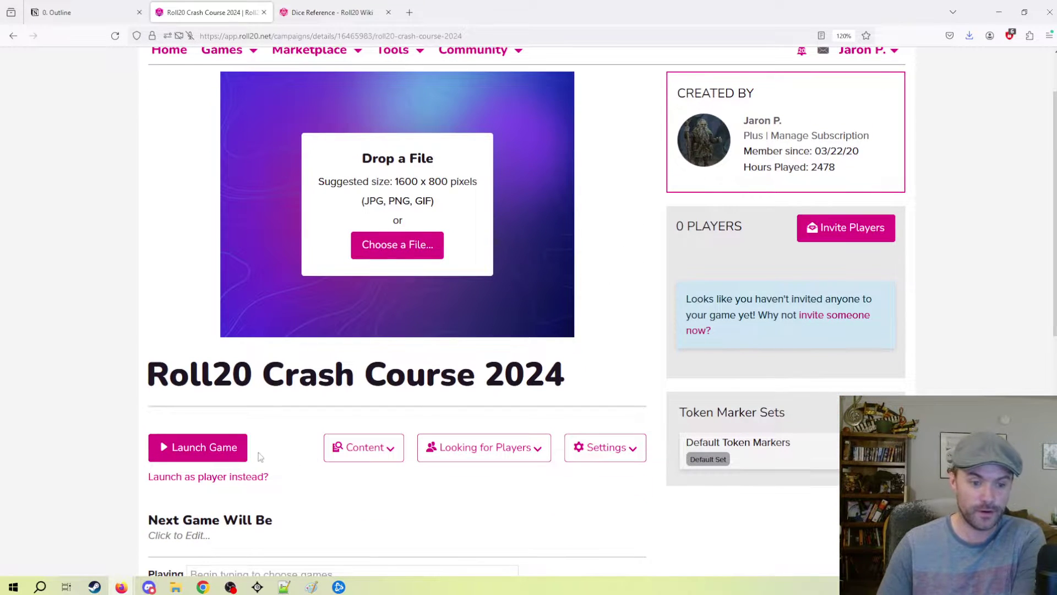
{"action": "left_click", "coordinate": [192, 443]}
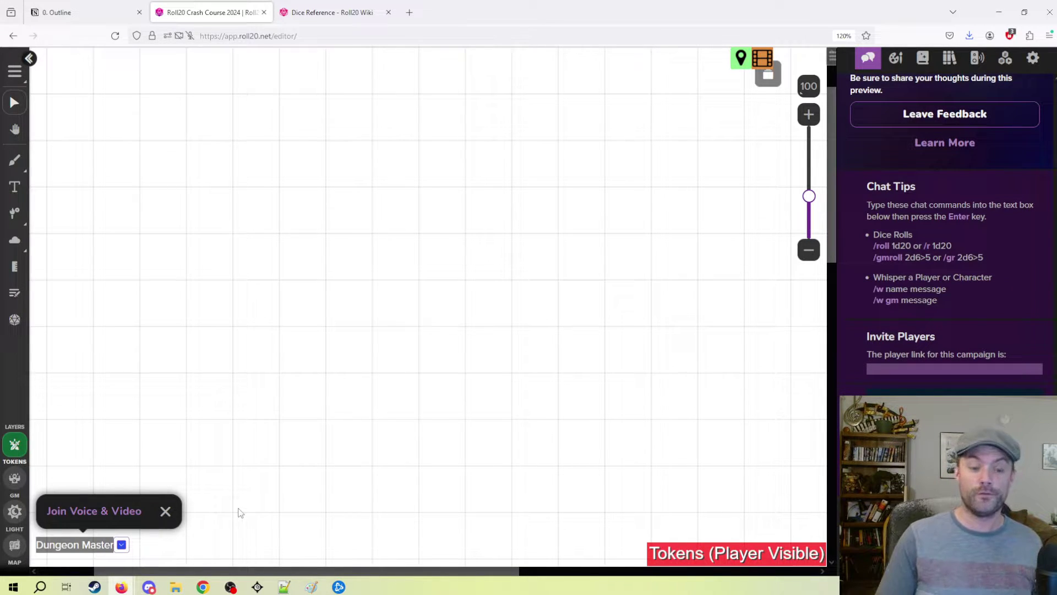
Dismiss the Join Voice & Video popup and zoom the map out to 55.
{"action": "left_click", "coordinate": [166, 511]}
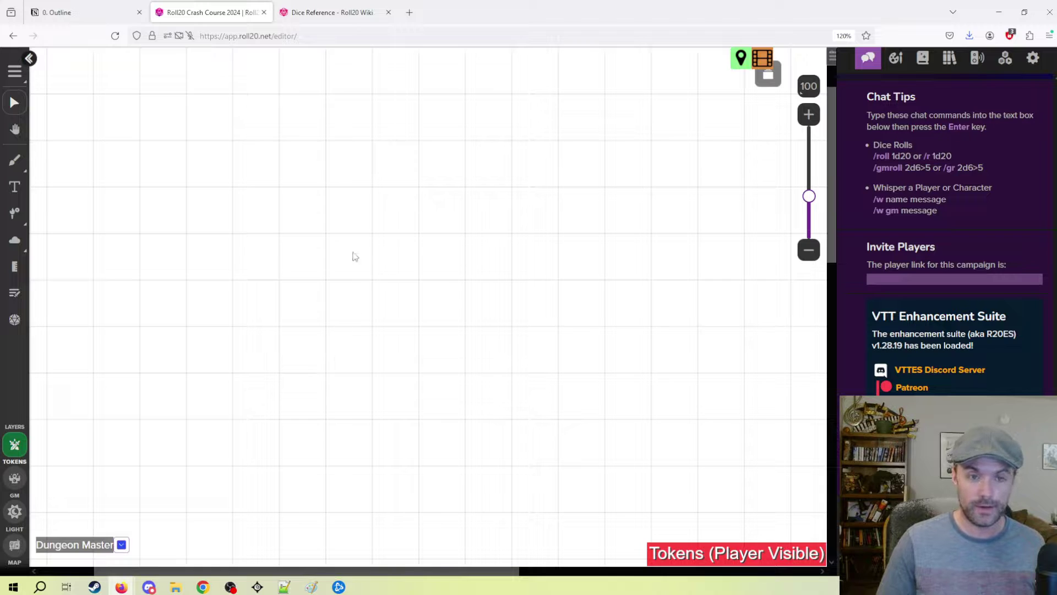
{"action": "scroll", "coordinate": [355, 257], "scroll_direction": "up", "scroll_amount": 3}
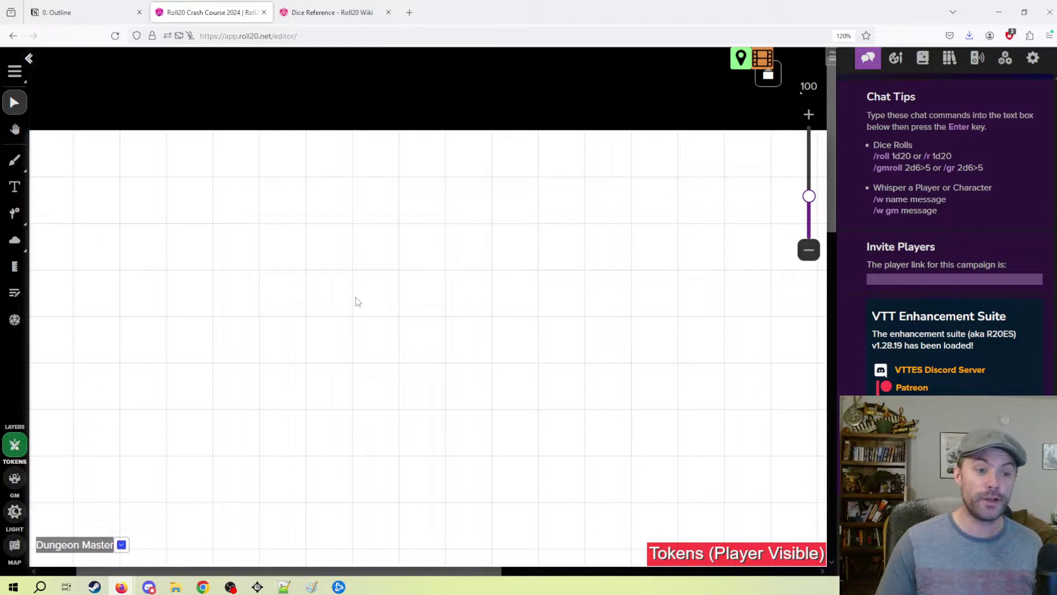
{"action": "scroll", "coordinate": [359, 300], "scroll_direction": "down", "scroll_amount": 4}
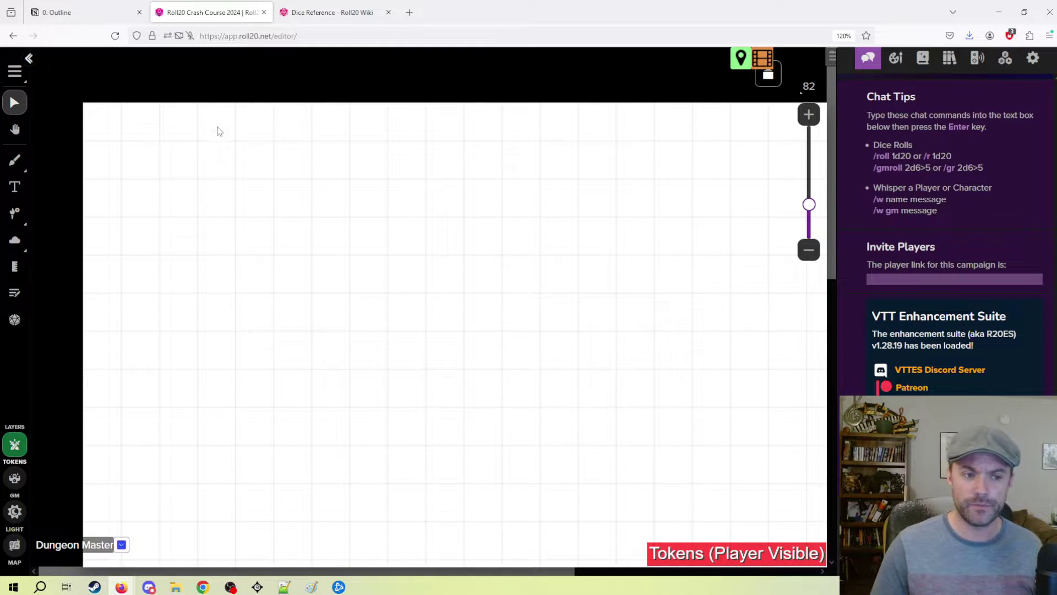
{"action": "scroll", "coordinate": [498, 239], "scroll_direction": "down", "scroll_amount": 3}
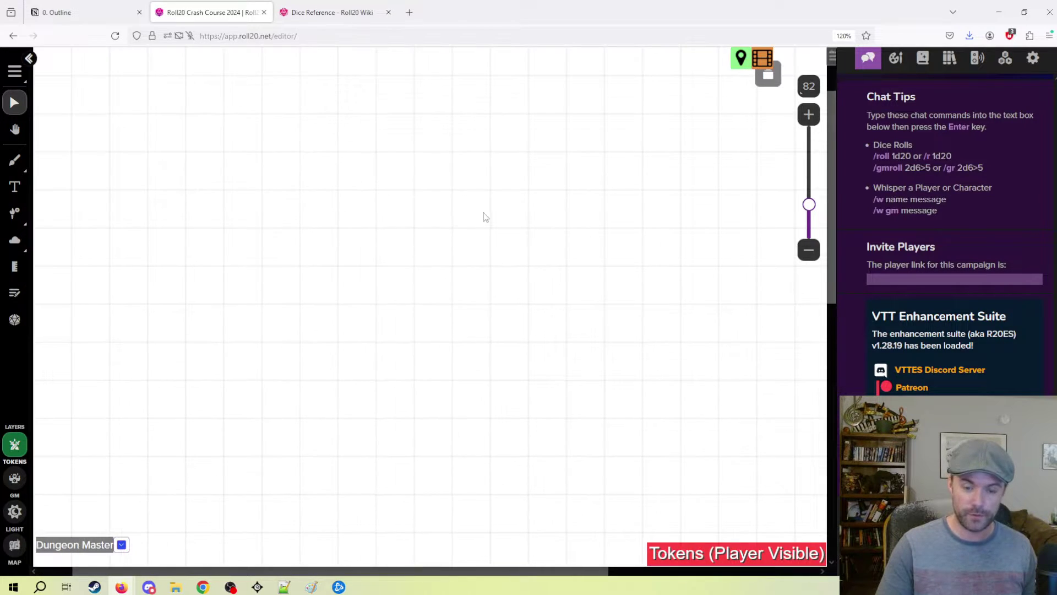
{"action": "scroll", "coordinate": [460, 270], "scroll_direction": "down", "scroll_amount": 5}
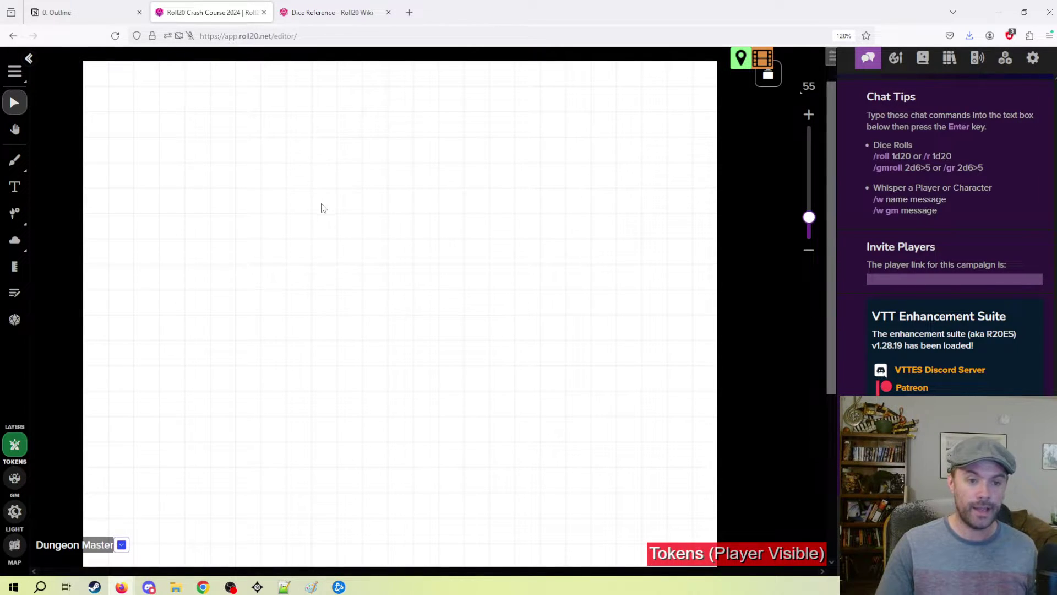
{"action": "left_click_drag", "start_coordinate": [316, 206], "coordinate": [386, 159]}
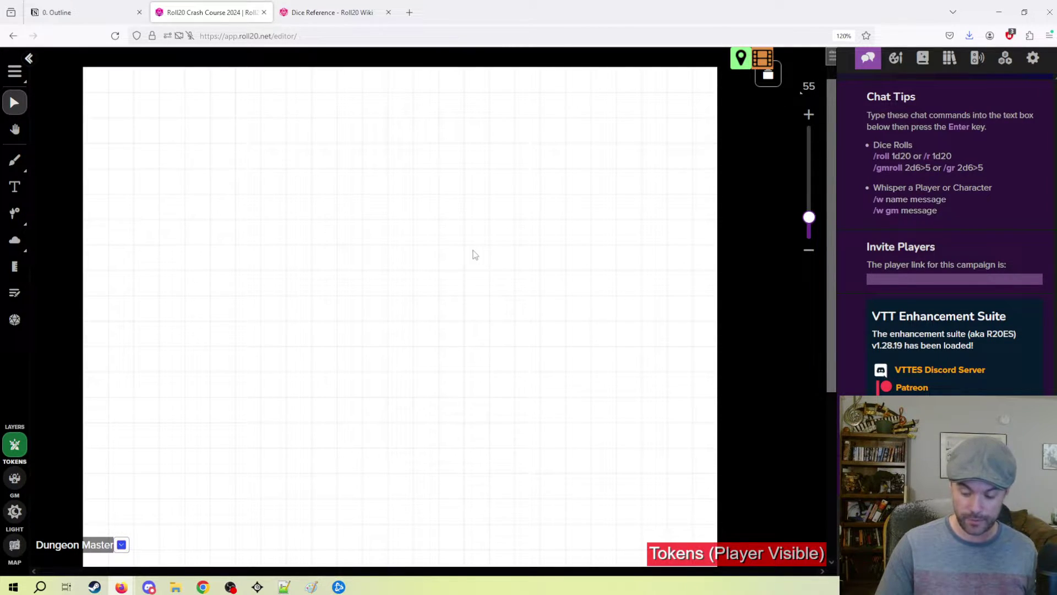
{"action": "scroll", "coordinate": [416, 248], "scroll_direction": "down", "scroll_amount": 3}
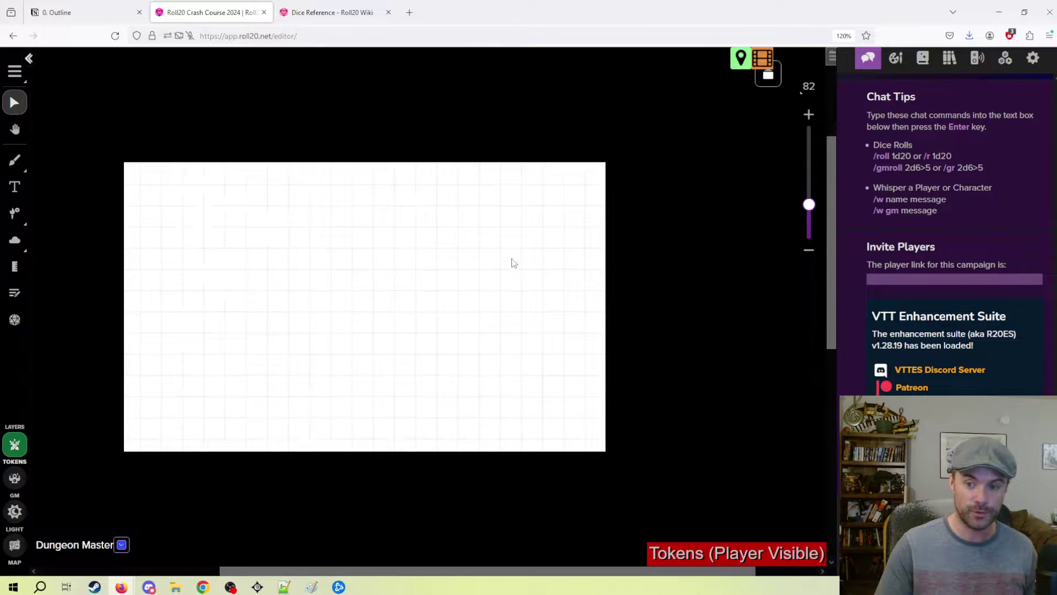
{"action": "scroll", "coordinate": [490, 258], "scroll_direction": "up", "scroll_amount": 3}
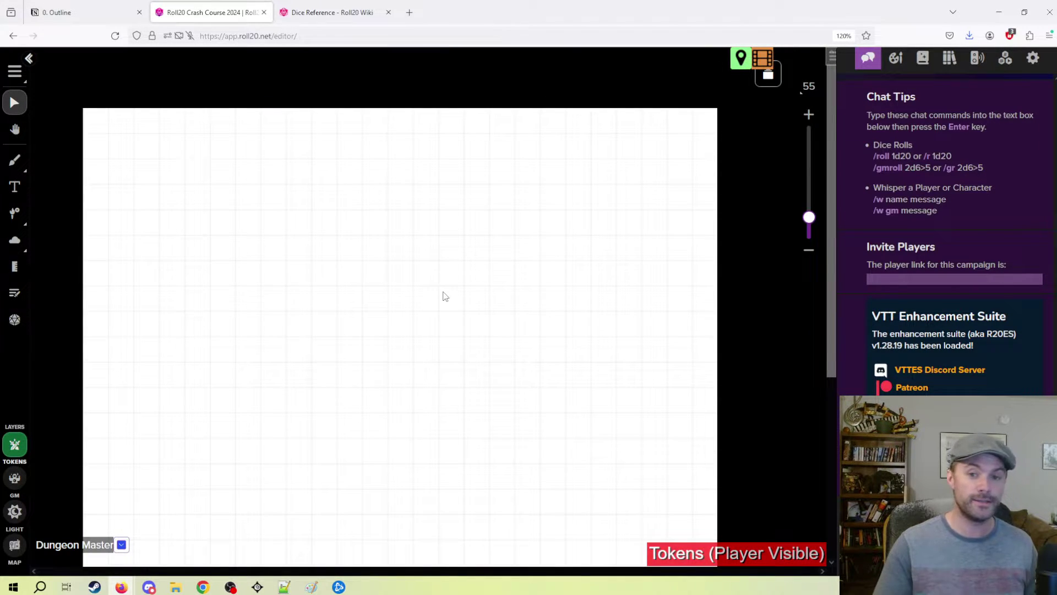